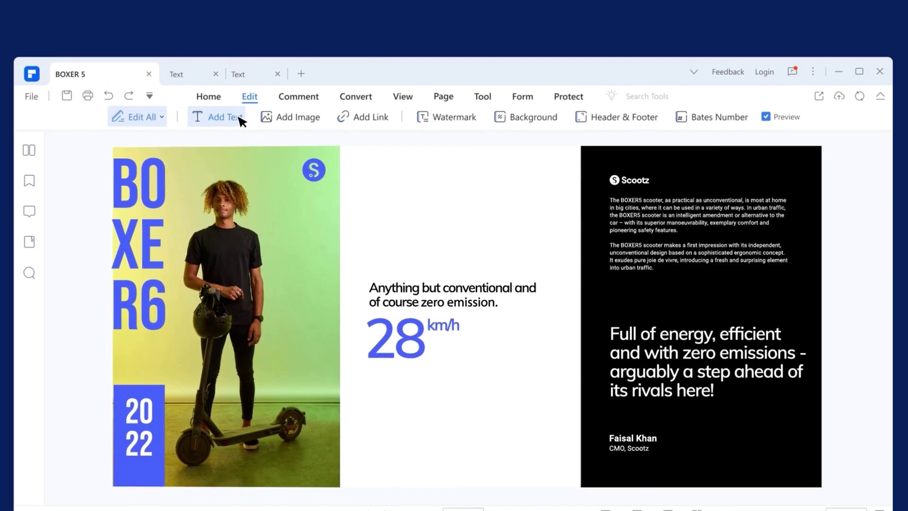
# - Add a text box with the heading 'MEET THE BOXER5' to the brochure page
pyautogui.click(234, 115)
pyautogui.write('MEET THE BOXER5')
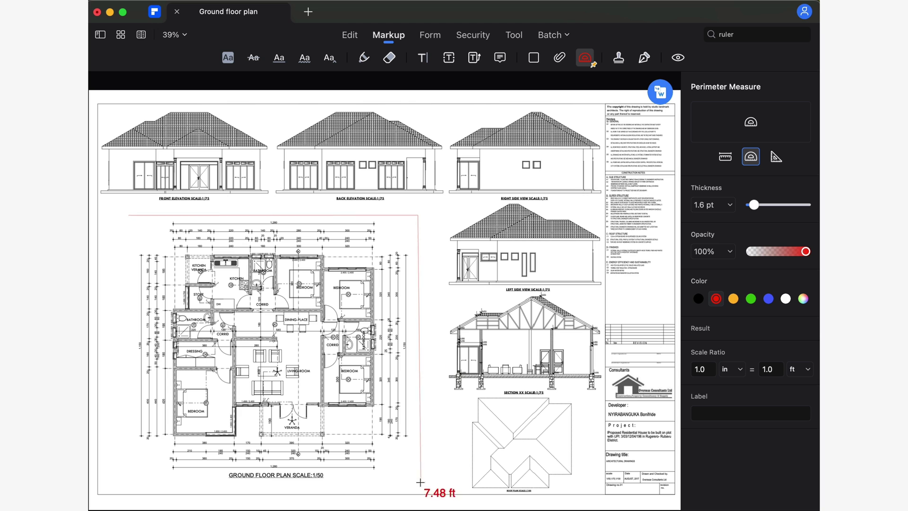
# - Close the perimeter at the plan's bottom corners, completing it at 62.71 ft
pyautogui.click(423, 485)
pyautogui.click(128, 485)
pyautogui.rightClick(131, 214)
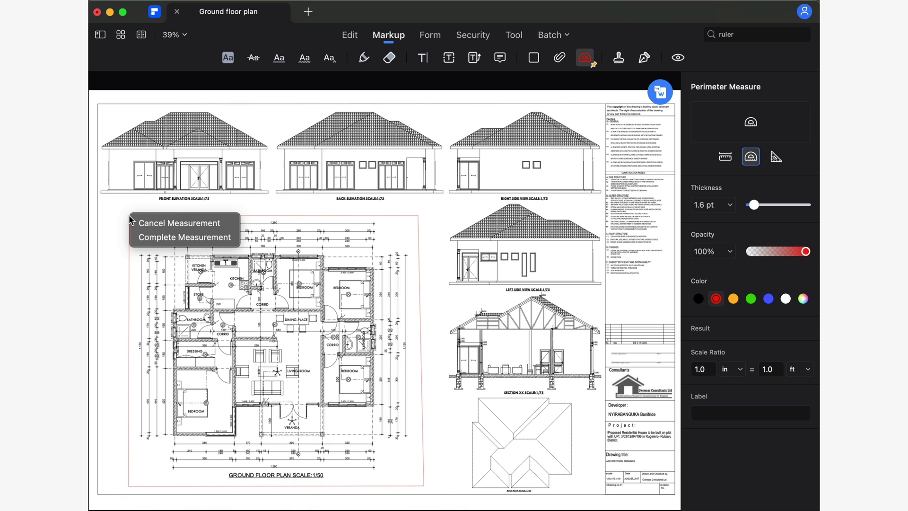
pyautogui.click(146, 240)
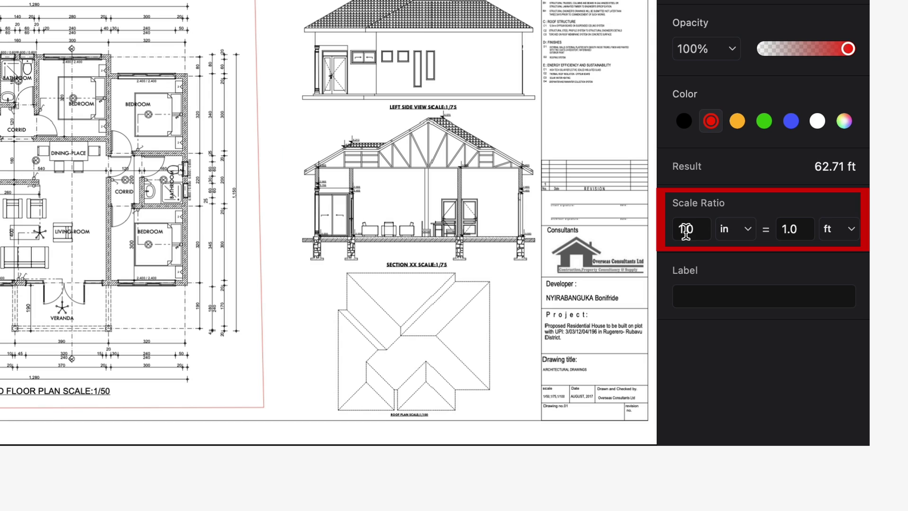
# - Keep the scale ratio units as inches on the page and feet in reality
pyautogui.click(747, 232)
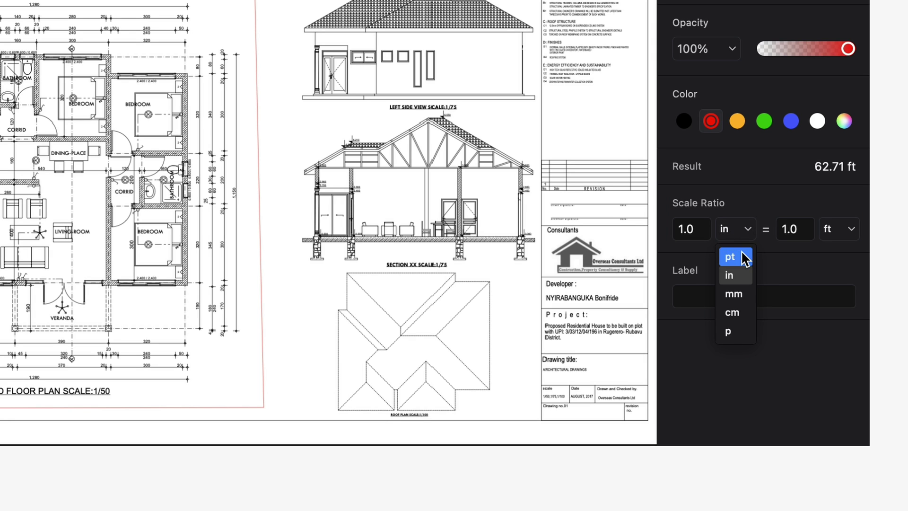
pyautogui.click(745, 278)
pyautogui.click(848, 233)
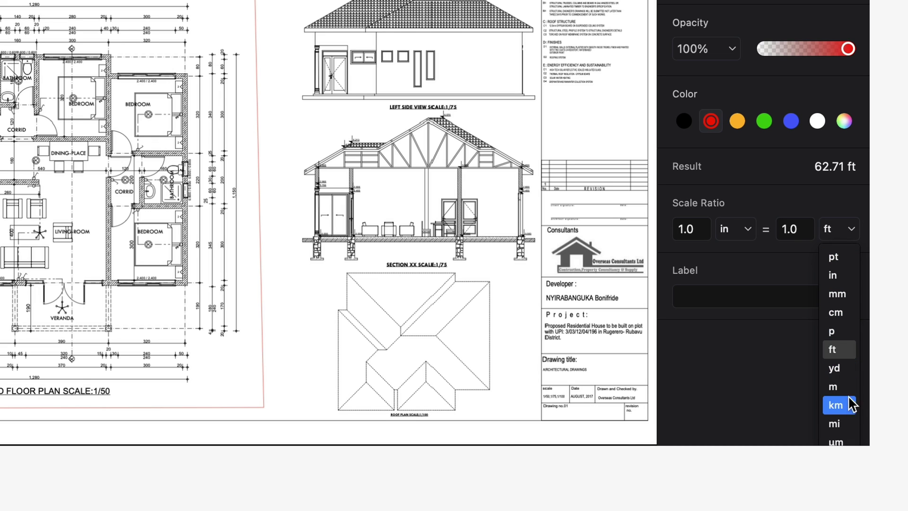
pyautogui.click(849, 353)
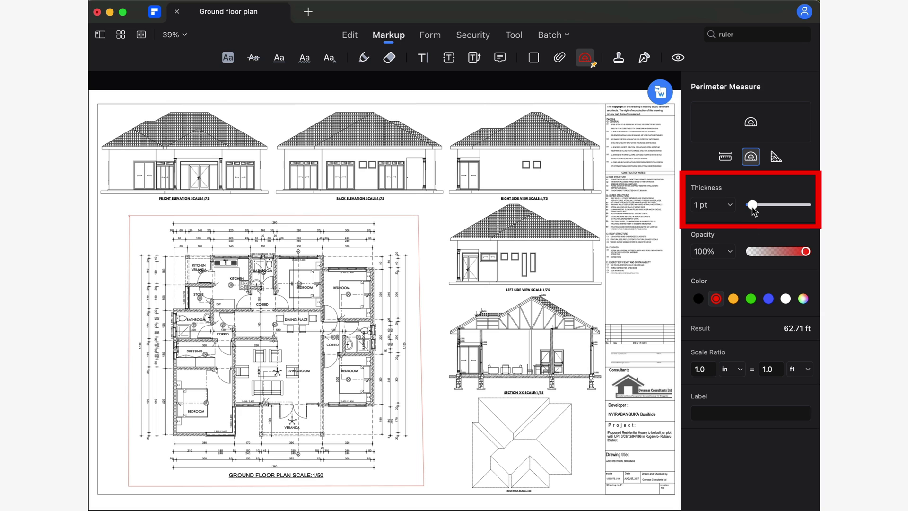
# - Set the perimeter outline to 6.5 pt thickness and 55.2% opacity, trying blue, green and orange
pyautogui.moveTo(754, 208); pyautogui.dragTo(766, 213)
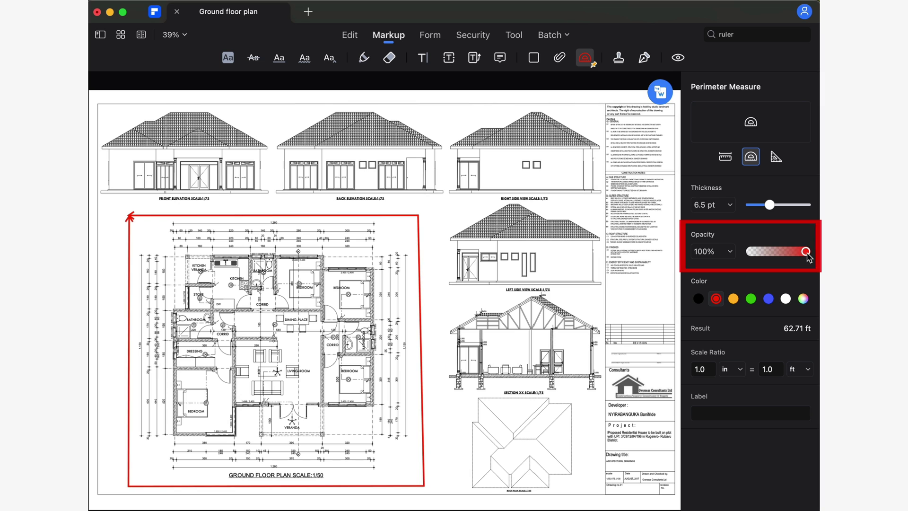
pyautogui.moveTo(806, 252); pyautogui.dragTo(765, 255)
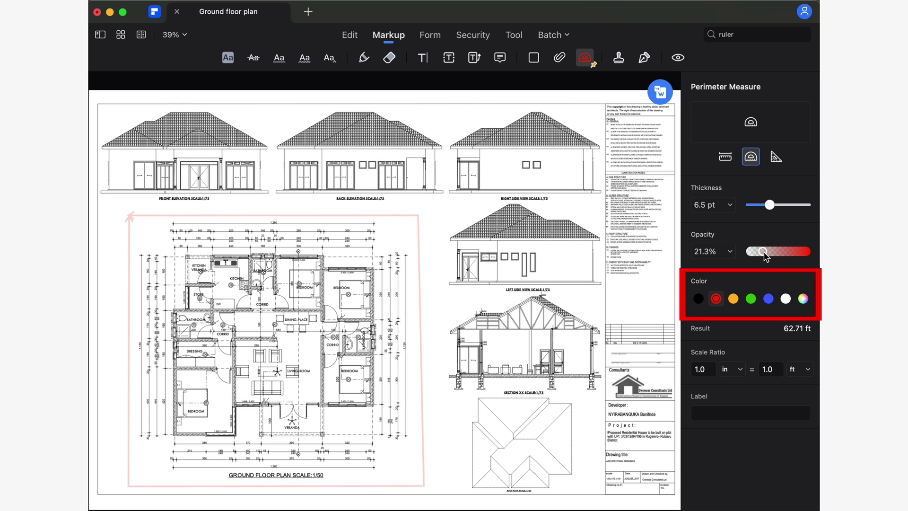
pyautogui.click(769, 298)
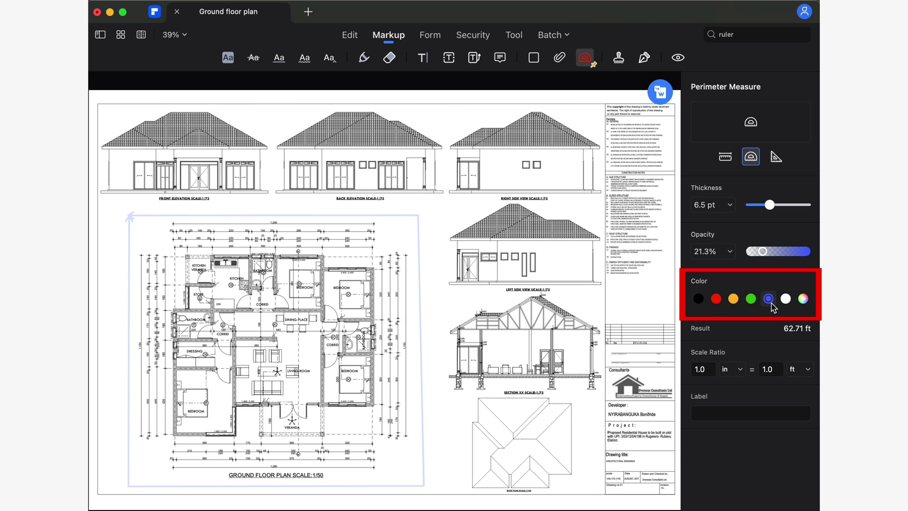
pyautogui.click(751, 299)
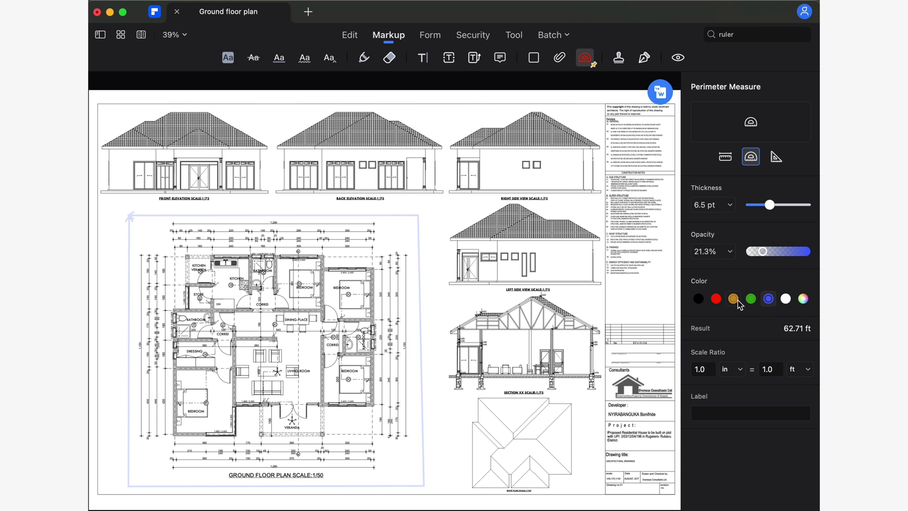
pyautogui.click(734, 299)
pyautogui.moveTo(758, 250); pyautogui.dragTo(778, 250)
# - Give the perimeter outline a custom pink colour from the colour wheel
pyautogui.click(768, 299)
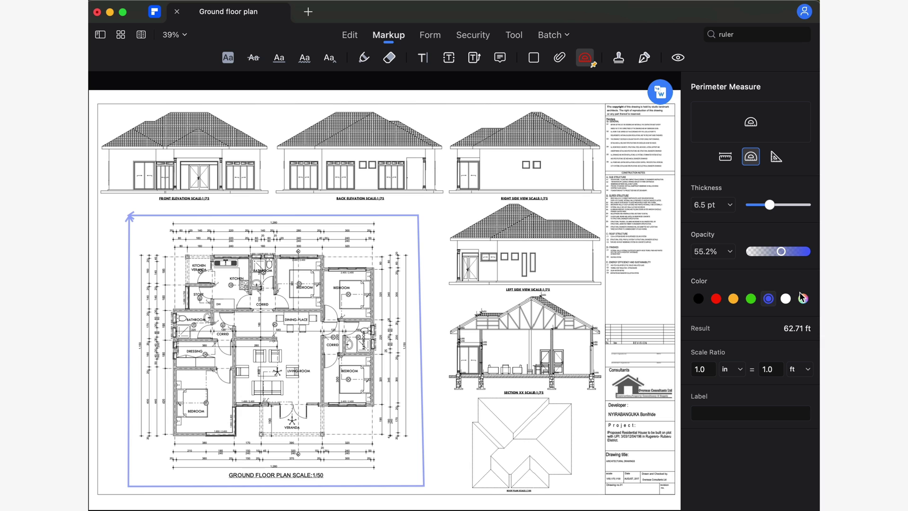
pyautogui.click(803, 298)
pyautogui.moveTo(757, 241); pyautogui.dragTo(766, 230)
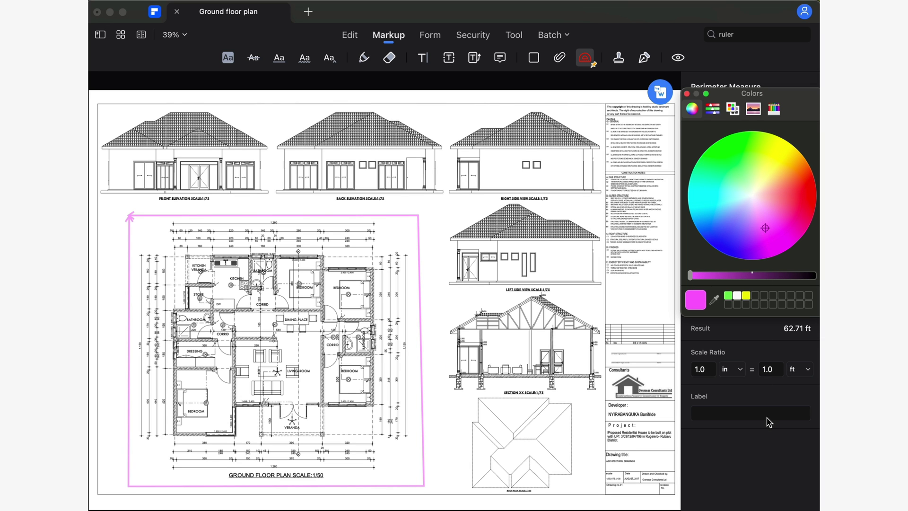
pyautogui.click(770, 441)
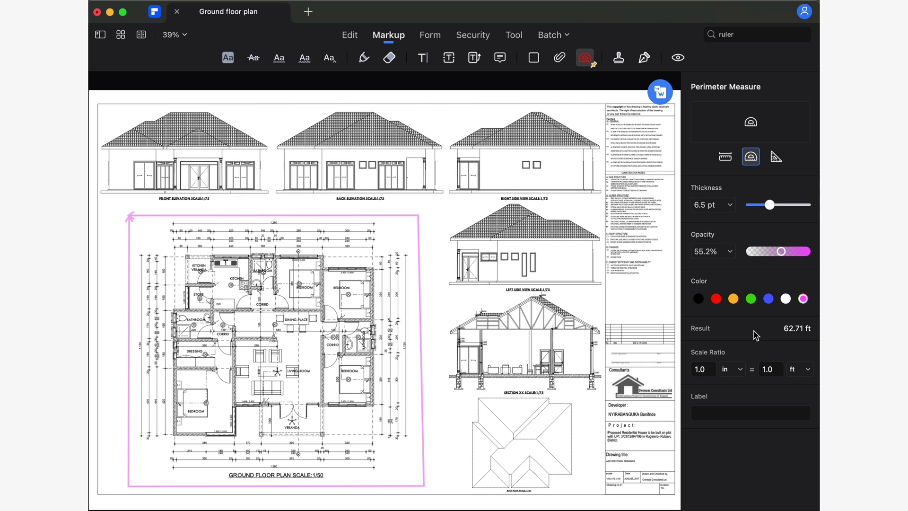
# - Trace an area measurement around the ground floor plan's four corners
pyautogui.click(776, 156)
pyautogui.click(105, 203)
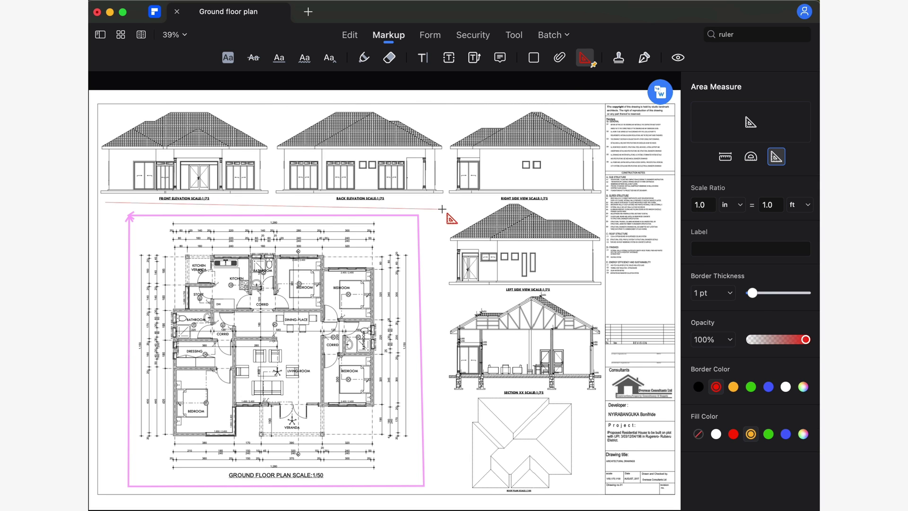
pyautogui.click(440, 204)
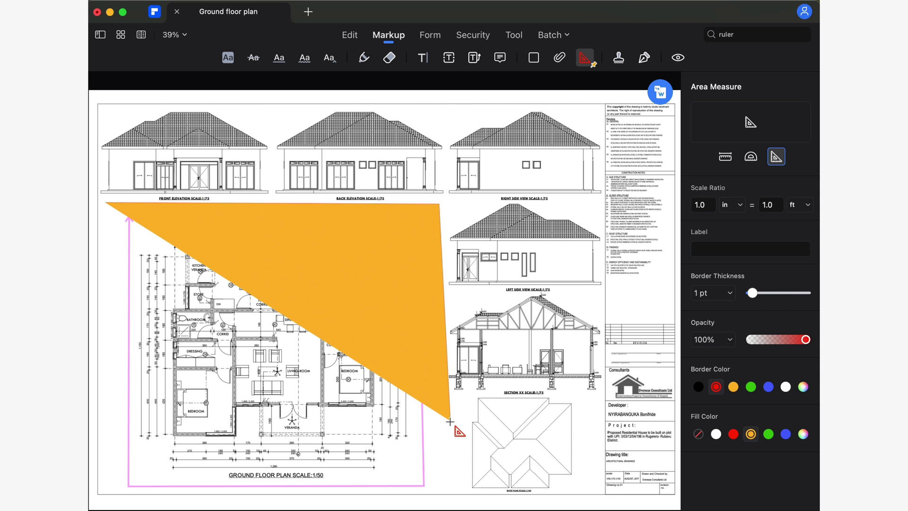
pyautogui.click(442, 491)
pyautogui.click(111, 493)
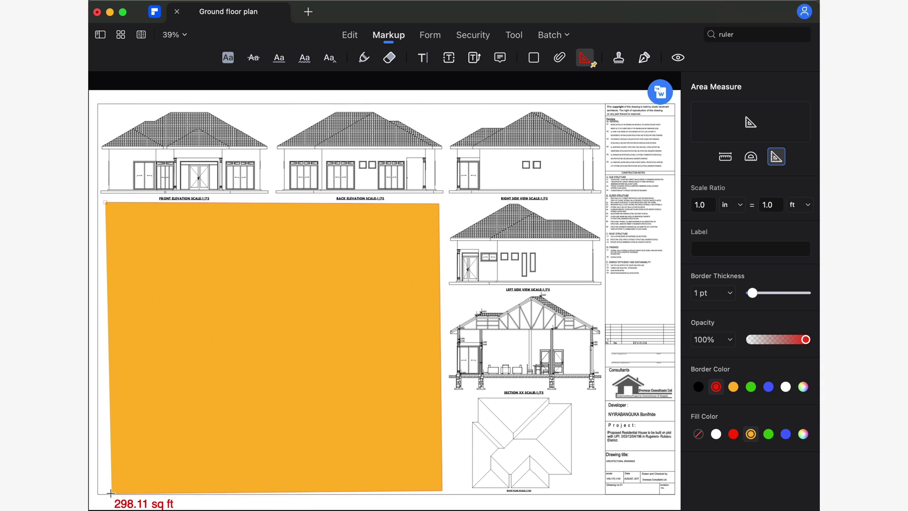
# - Complete the area measurement and lower its fill opacity to about 35%
pyautogui.rightClick(112, 393)
pyautogui.click(165, 414)
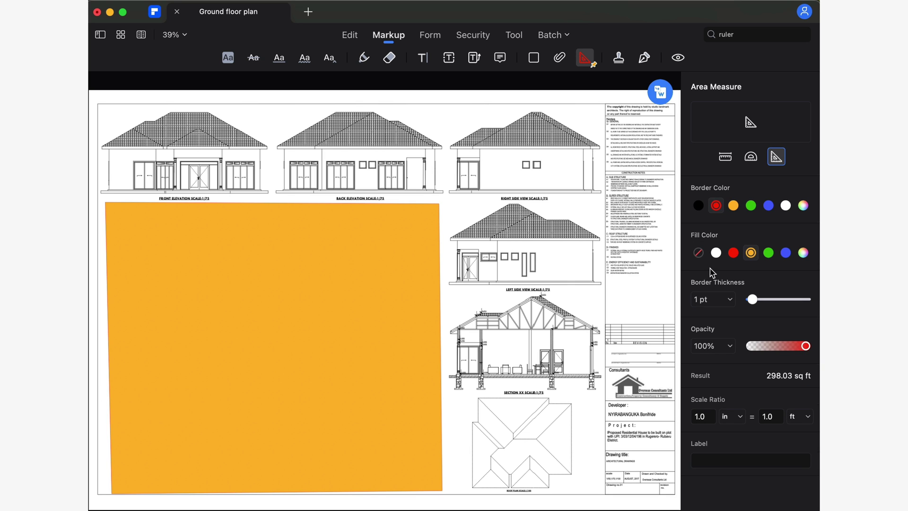
pyautogui.click(781, 346)
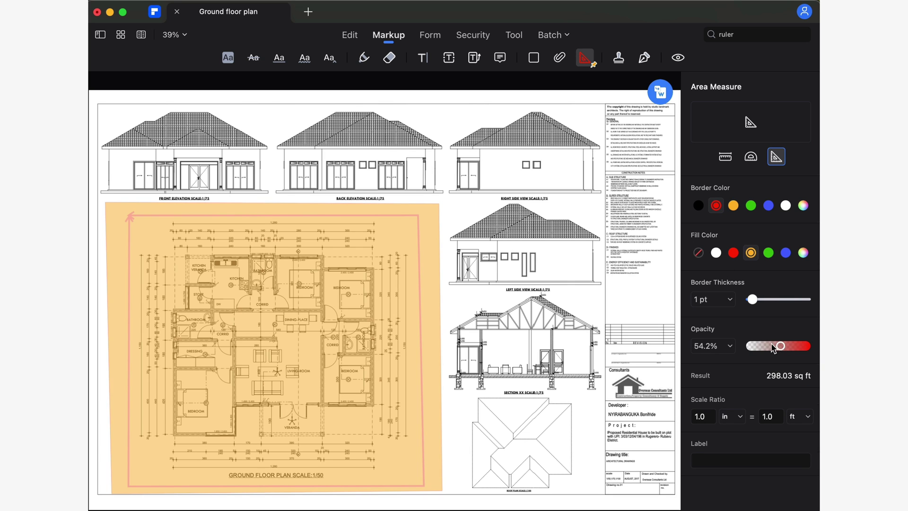
pyautogui.click(771, 347)
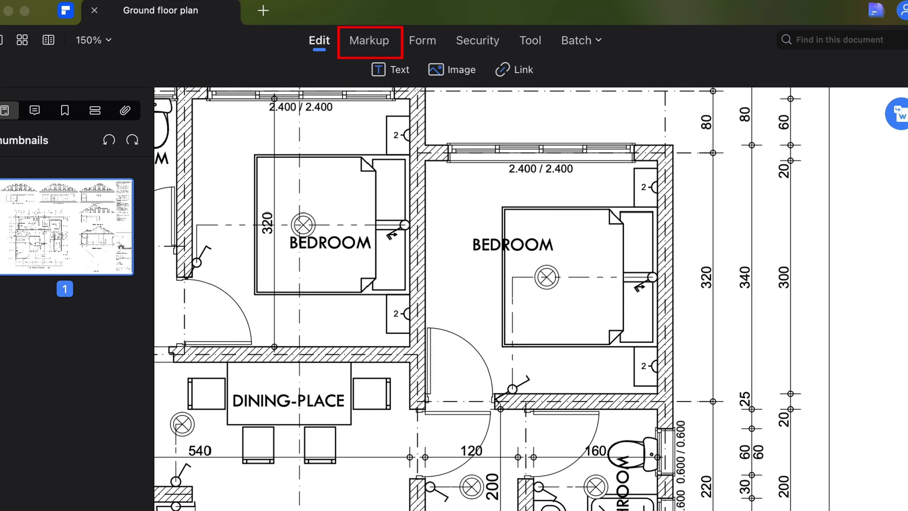
# - Measure the bedroom's width with a cm-to-cm distance line labelled Room Measure, reading 330.23 cm
pyautogui.click(375, 44)
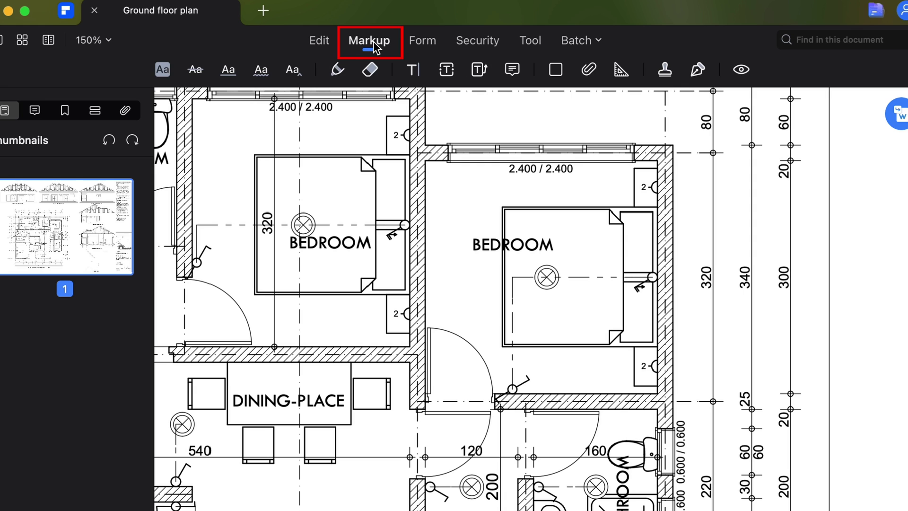
pyautogui.click(621, 73)
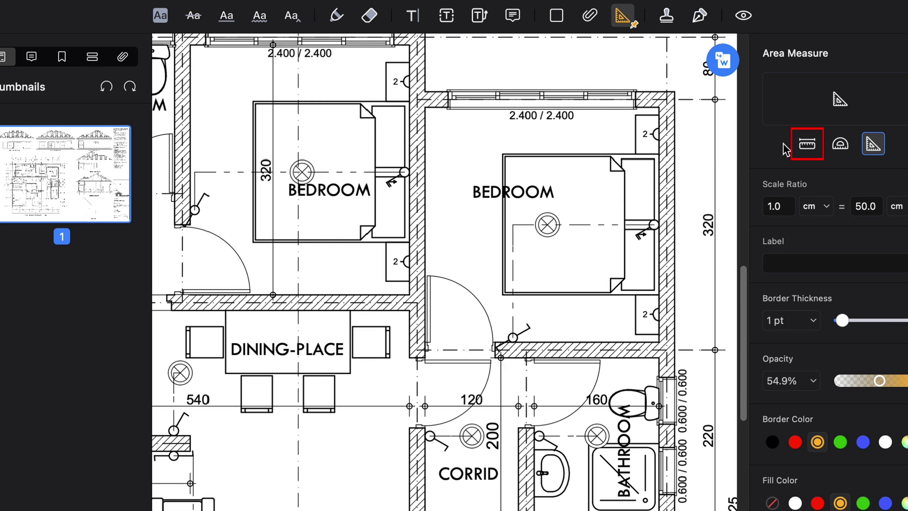
pyautogui.click(807, 145)
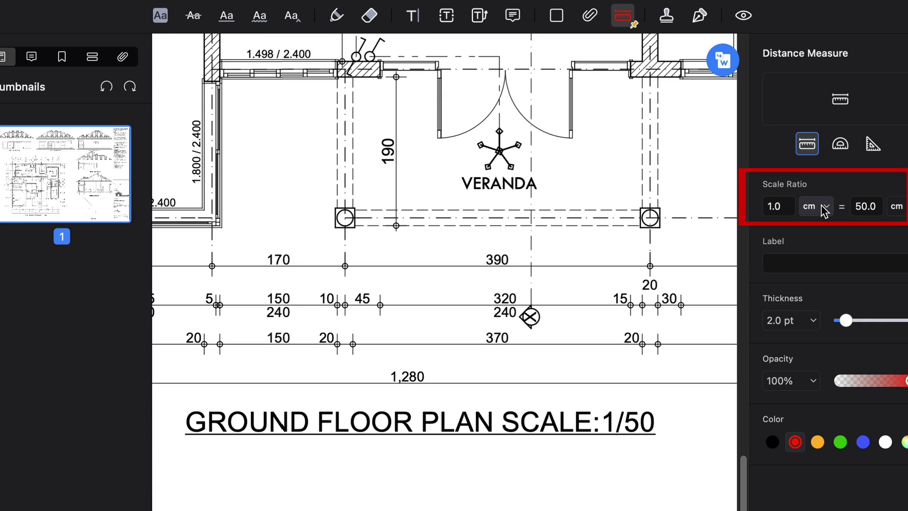
pyautogui.click(824, 208)
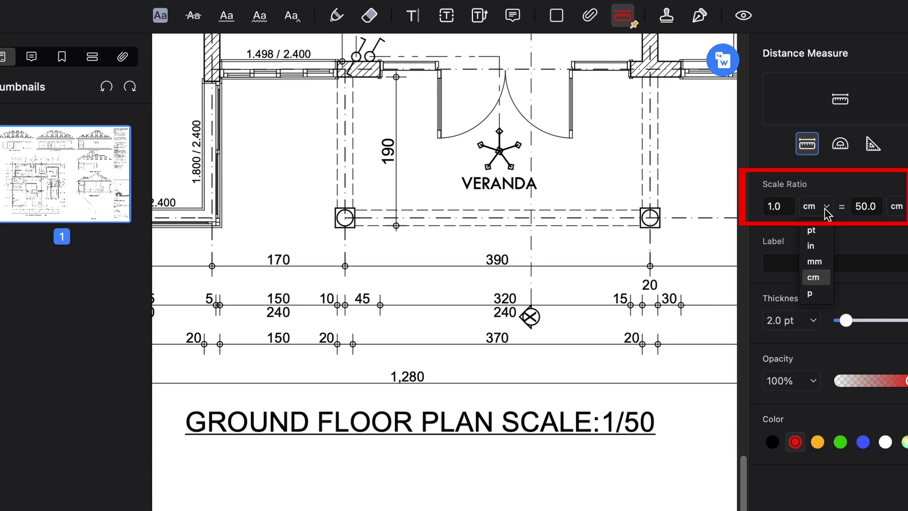
pyautogui.press('Escape')
pyautogui.click(897, 206)
pyautogui.press('Escape')
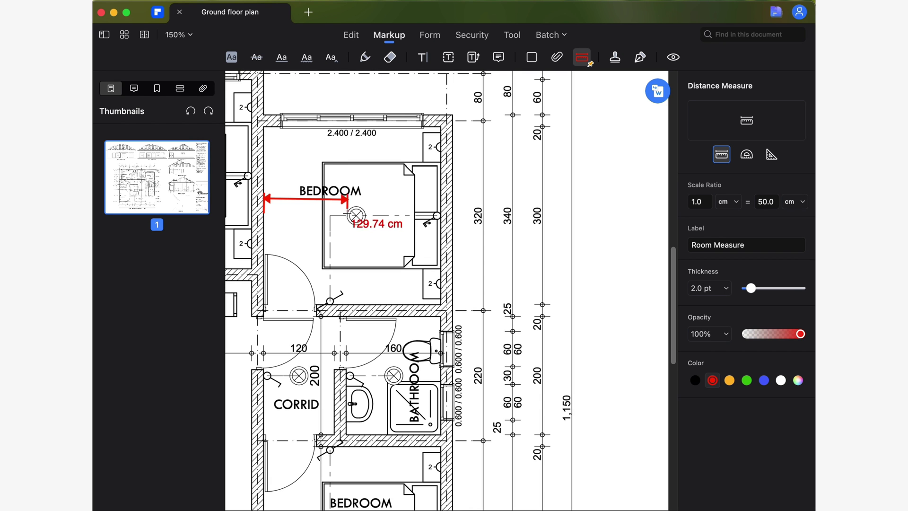
pyautogui.moveTo(366, 214); pyautogui.dragTo(440, 215)
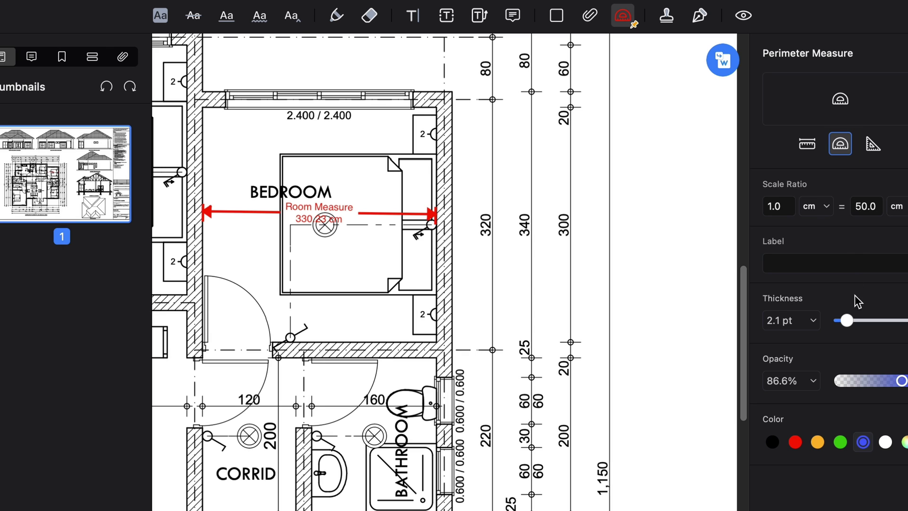
# - Trace a 2.5 pt perimeter labelled 'Room Permeter' around the four bedroom walls
pyautogui.moveTo(847, 321); pyautogui.dragTo(853, 331)
pyautogui.write('Room Perm')
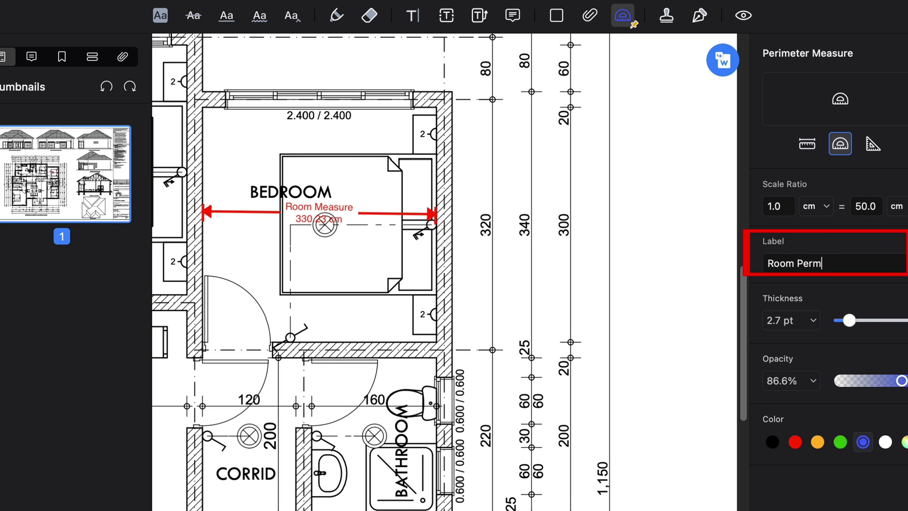
pyautogui.write('r')
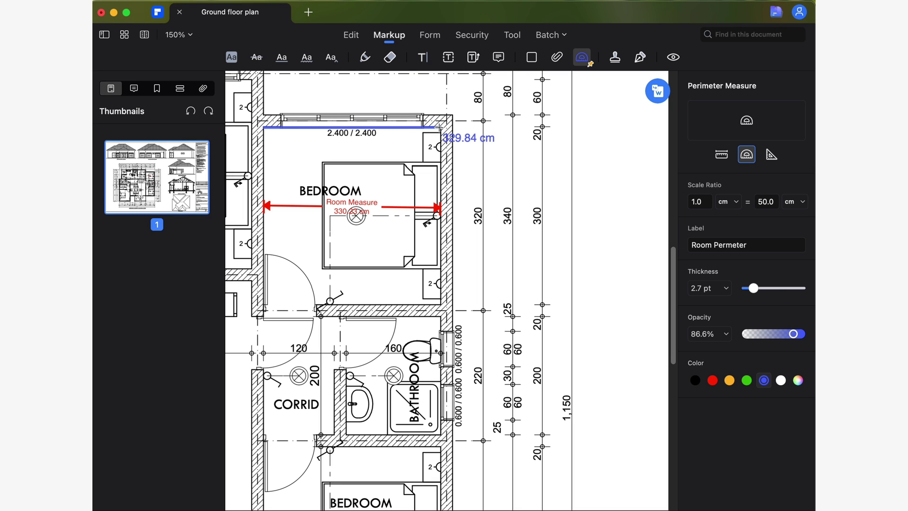
pyautogui.click(442, 307)
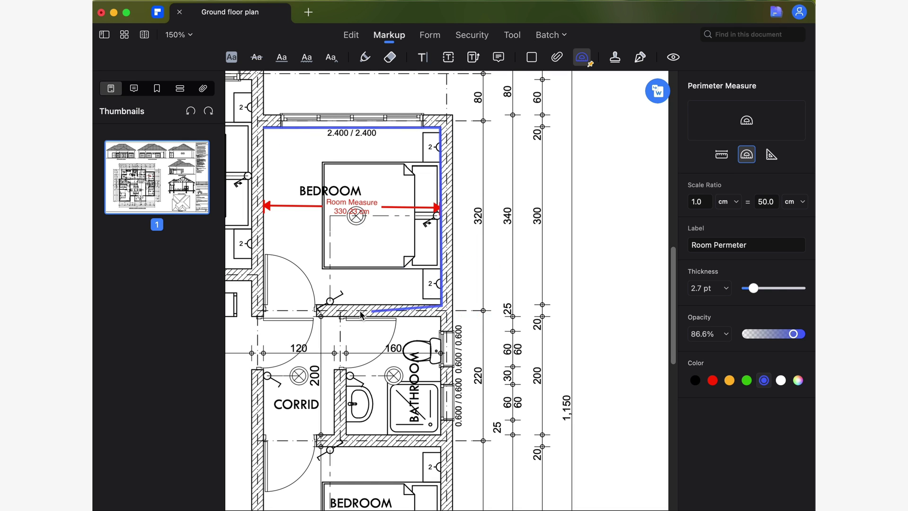
pyautogui.click(267, 308)
pyautogui.doubleClick(264, 128)
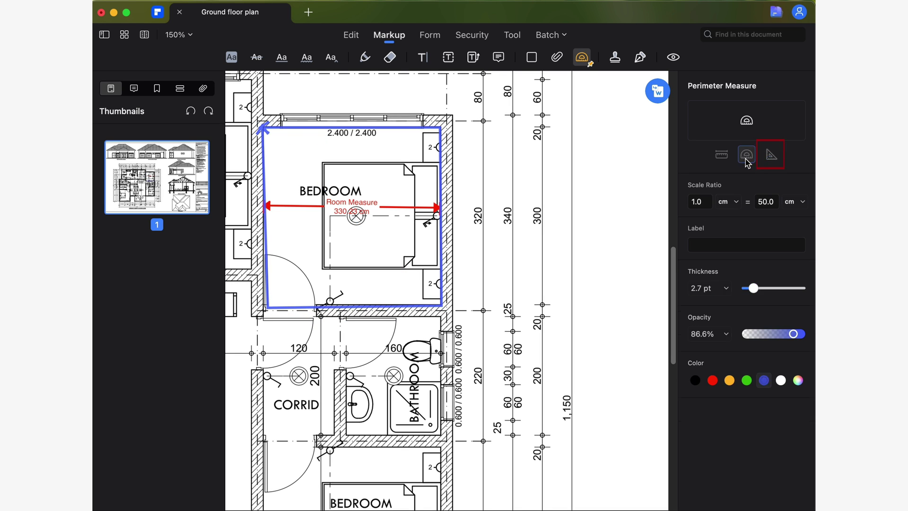
# - Outline the bedroom's four corners as an area measurement reading 118,349.54 sq cm
pyautogui.click(771, 154)
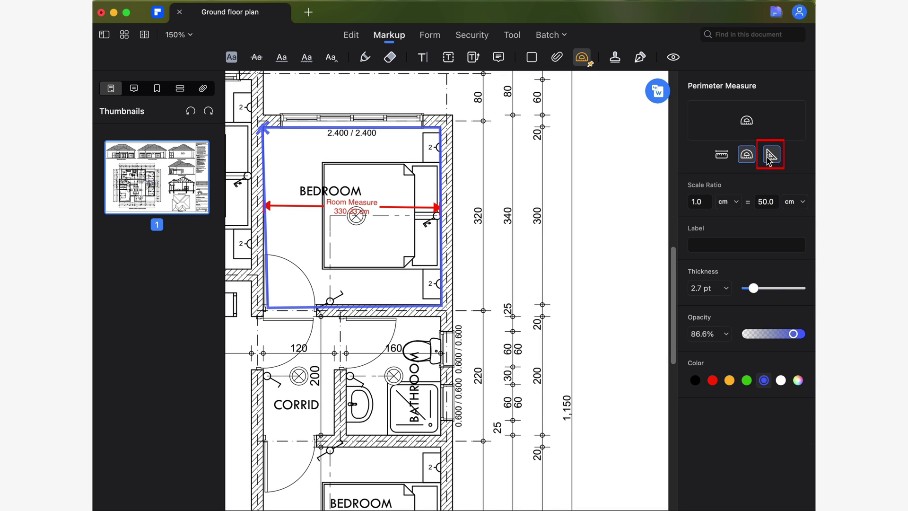
pyautogui.click(265, 127)
pyautogui.click(443, 126)
pyautogui.click(443, 308)
pyautogui.click(267, 308)
pyautogui.click(264, 309)
pyautogui.click(264, 311)
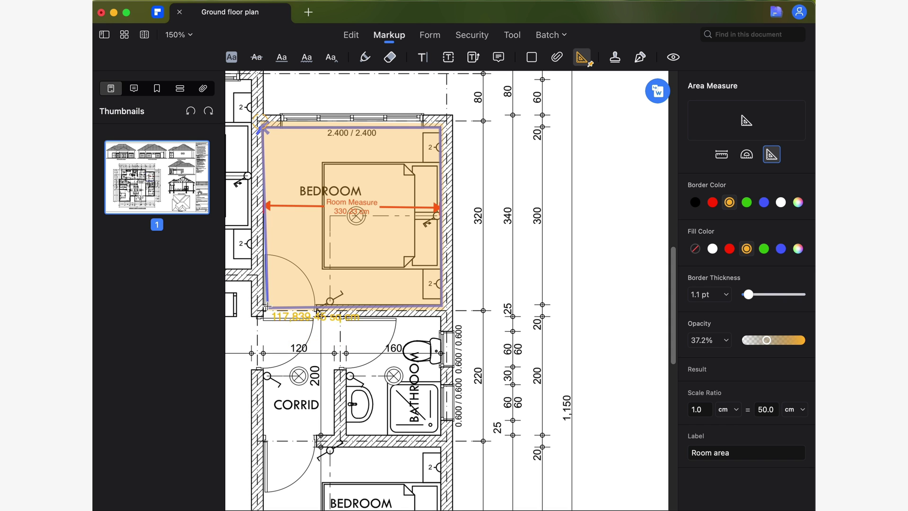
pyautogui.rightClick(269, 311)
pyautogui.click(290, 326)
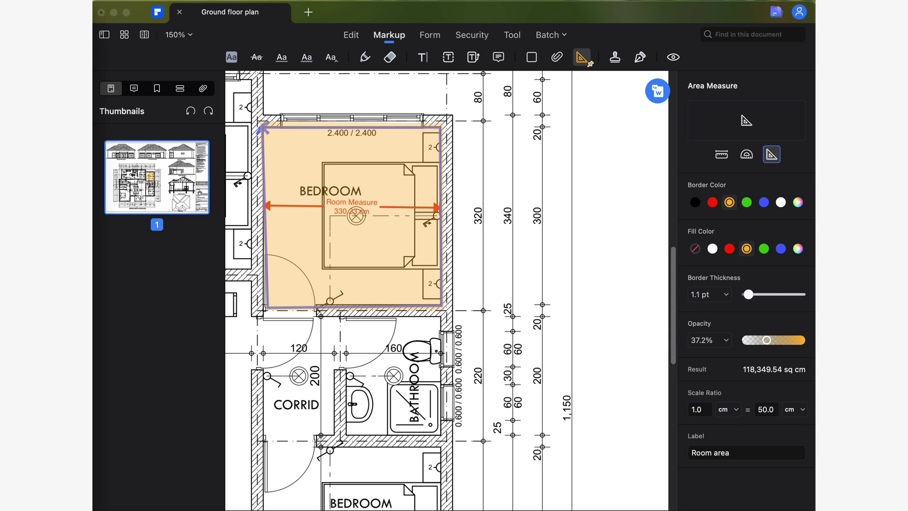